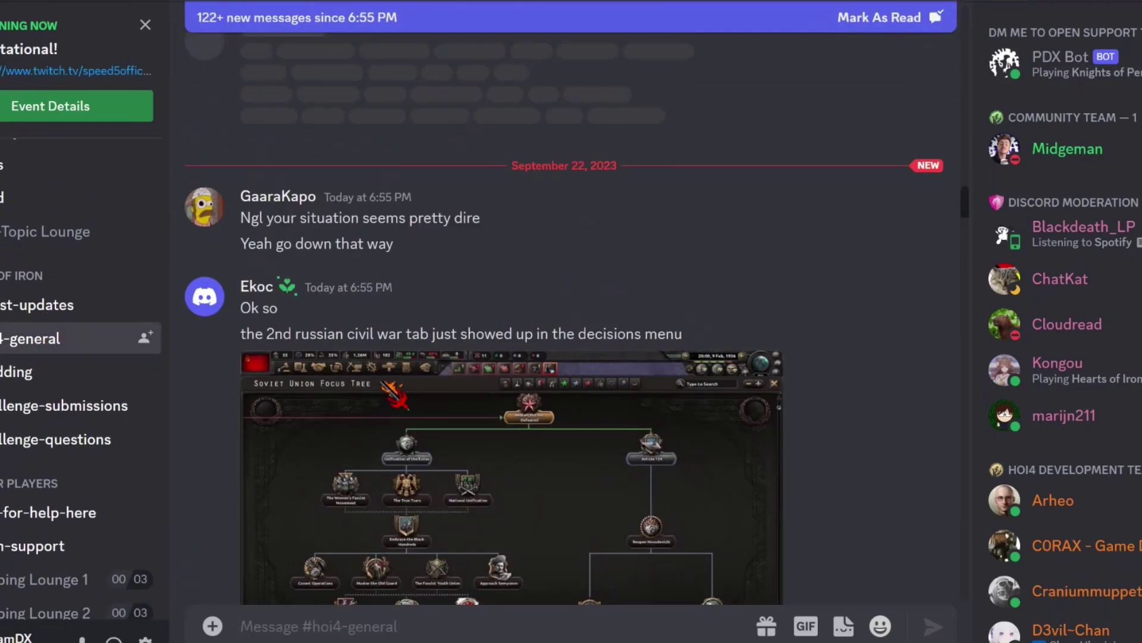
scroll(571, 357, "up", 10)
scroll(572, 358, "up", 3)
scroll(784, 232, "up", 10)
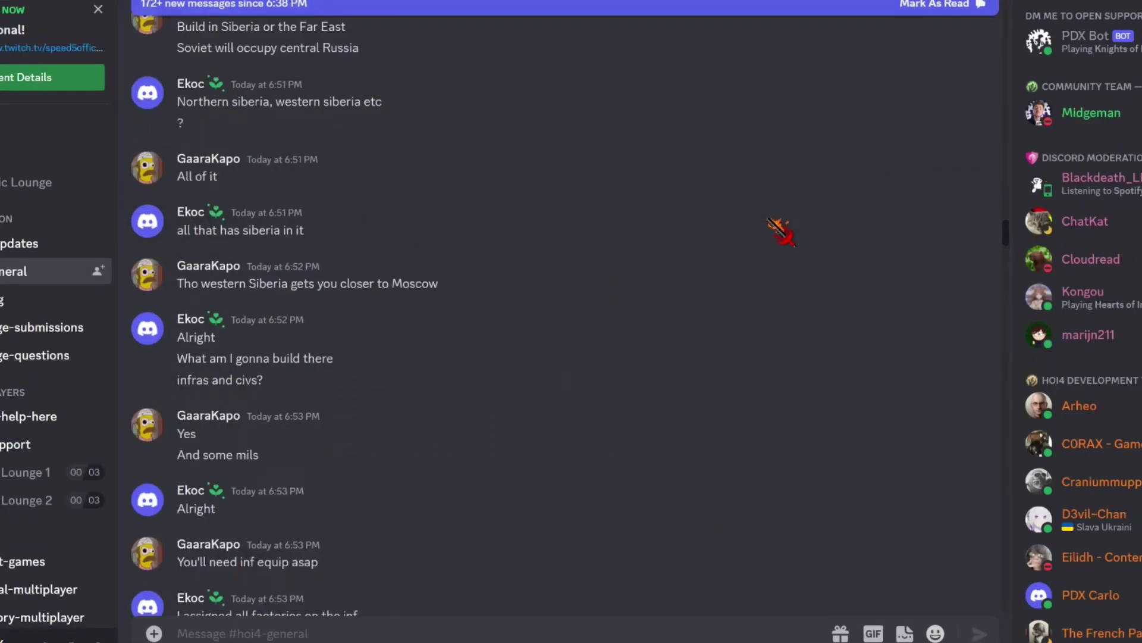
scroll(776, 230, "up", 10)
scroll(714, 286, "up", 10)
scroll(661, 185, "up", 5)
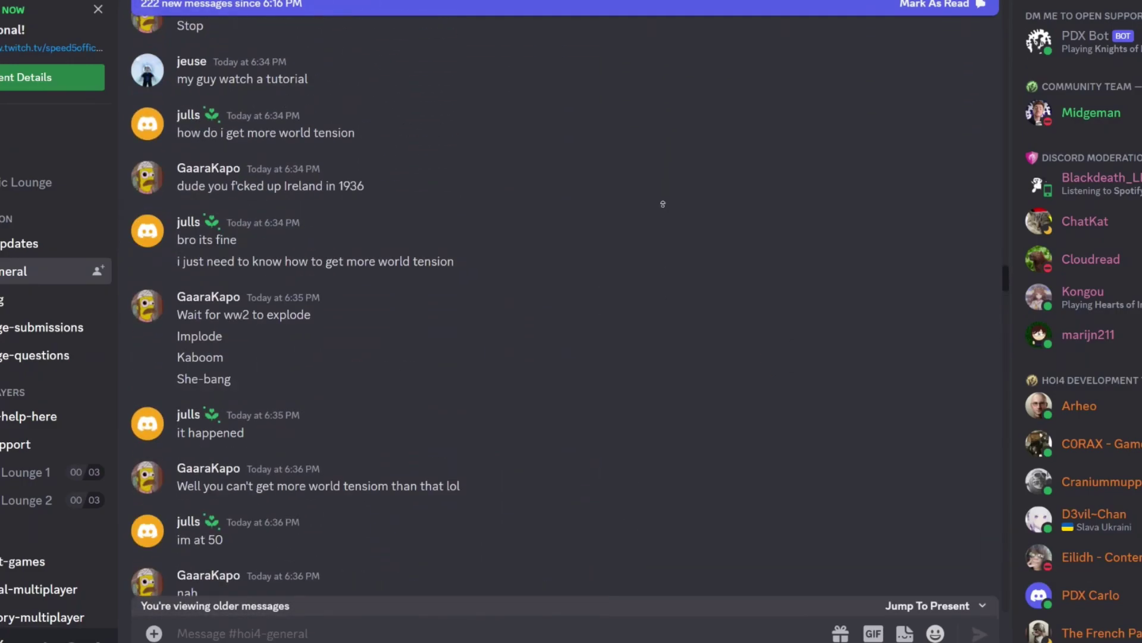
scroll(660, 185, "up", 8)
scroll(625, 268, "up", 2)
scroll(523, 178, "down", 2)
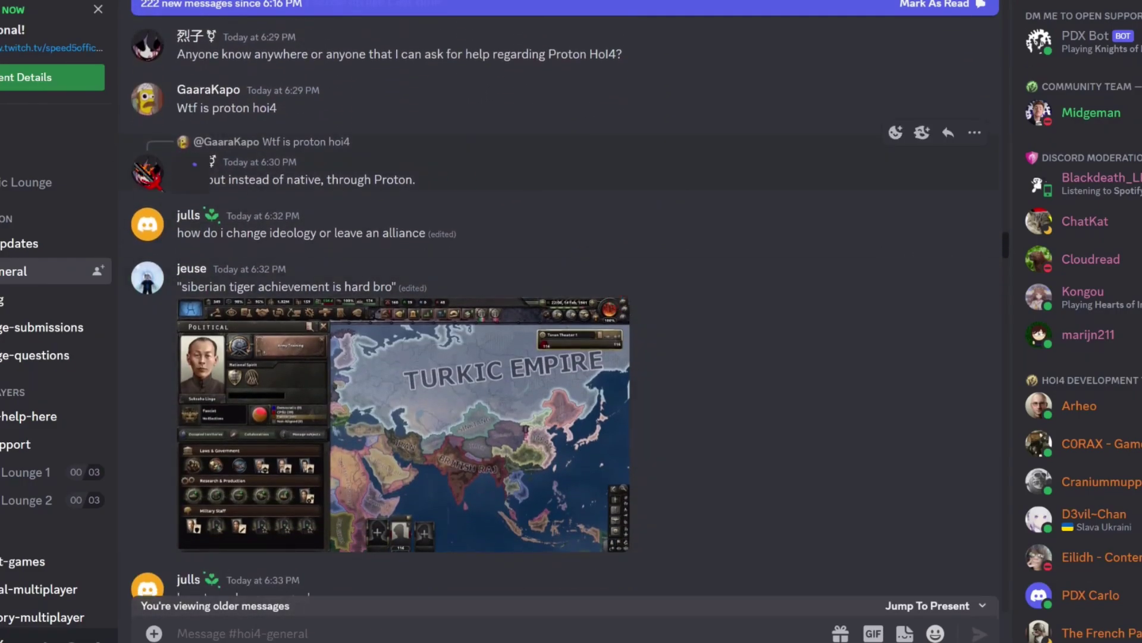
Open the profile card of the user who asked about Proton in #hoi4-general
left_click(150, 174)
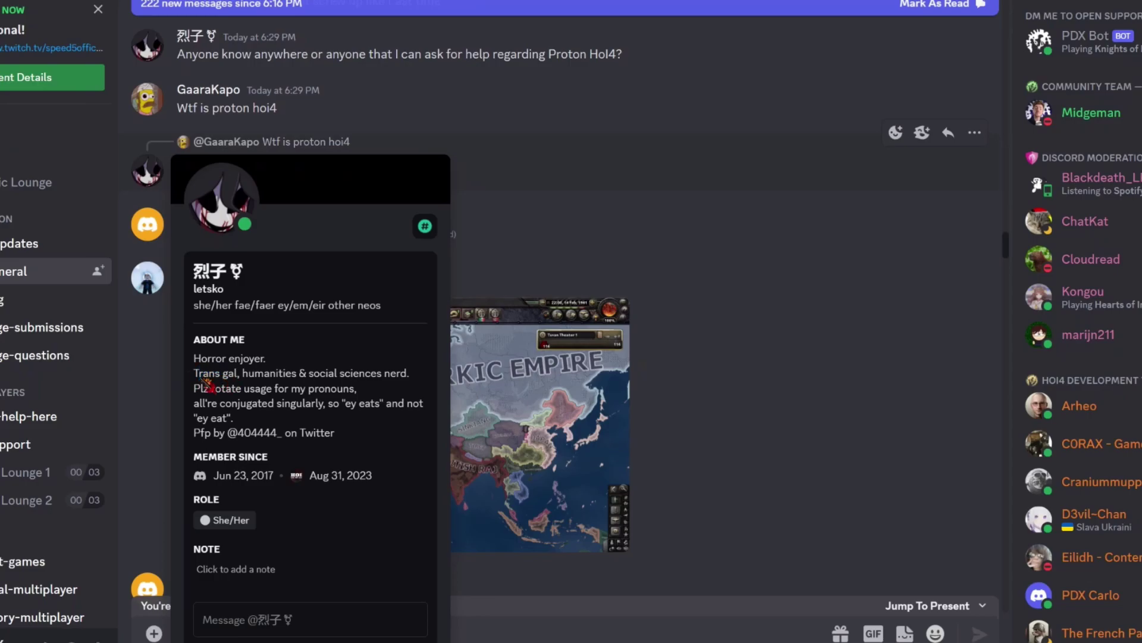
Search the server's messages for 'trans'
left_click(663, 256)
key("ctrl+f")
type("trans")
key("Return")
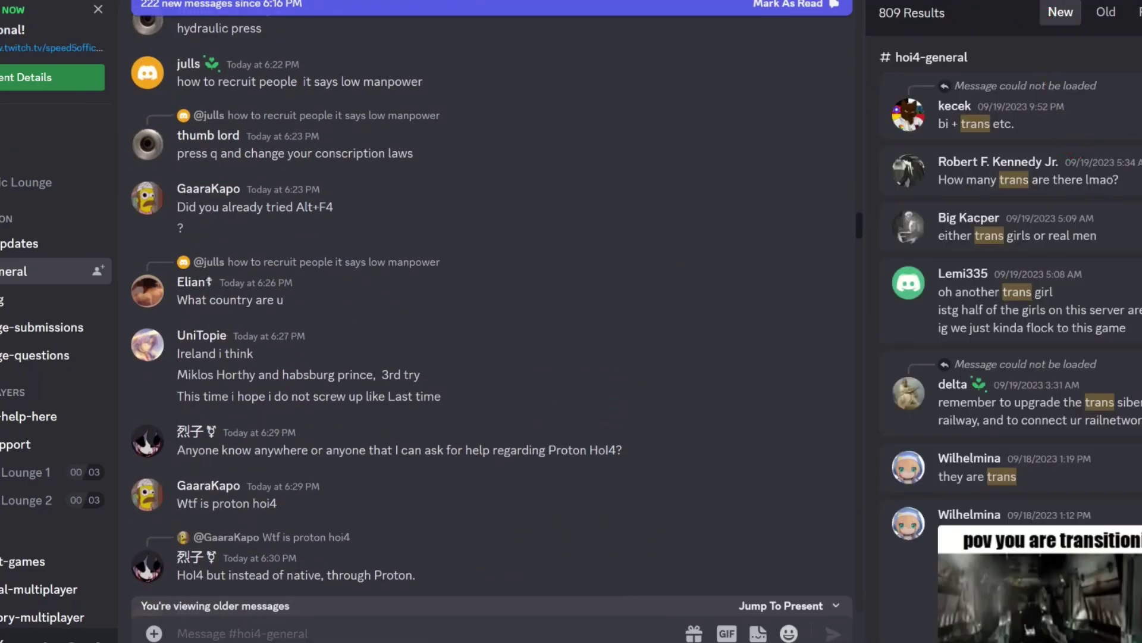
Jump to matching results, including 'How many trans are there' and 'they are trans'
left_click(1027, 121)
left_click(1061, 193)
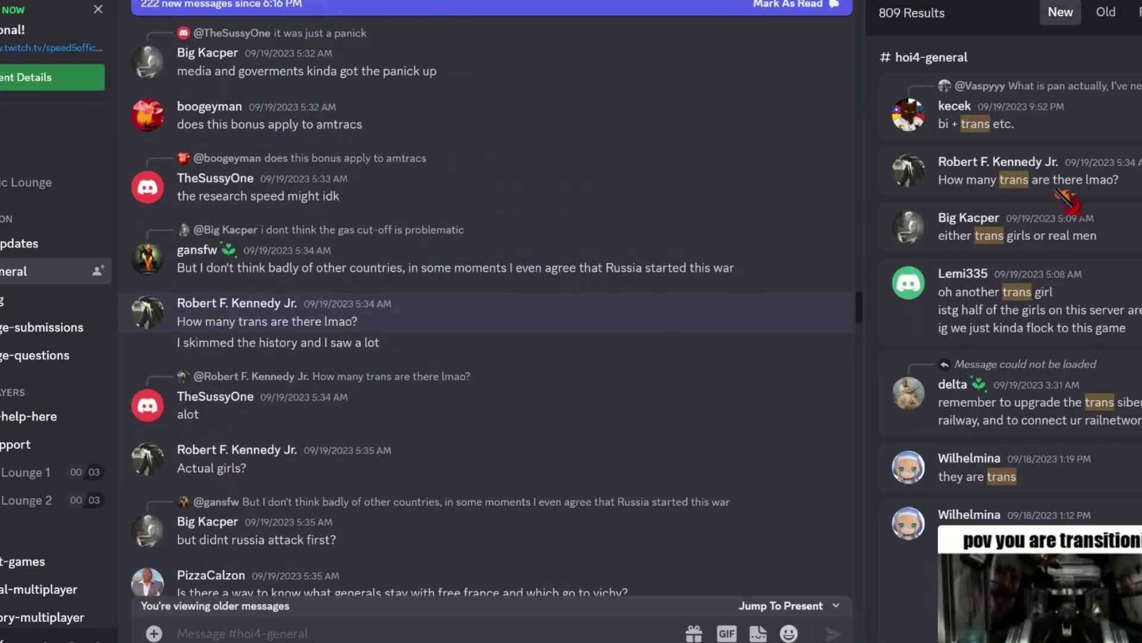
left_click(981, 469)
scroll(982, 469, "down", 4)
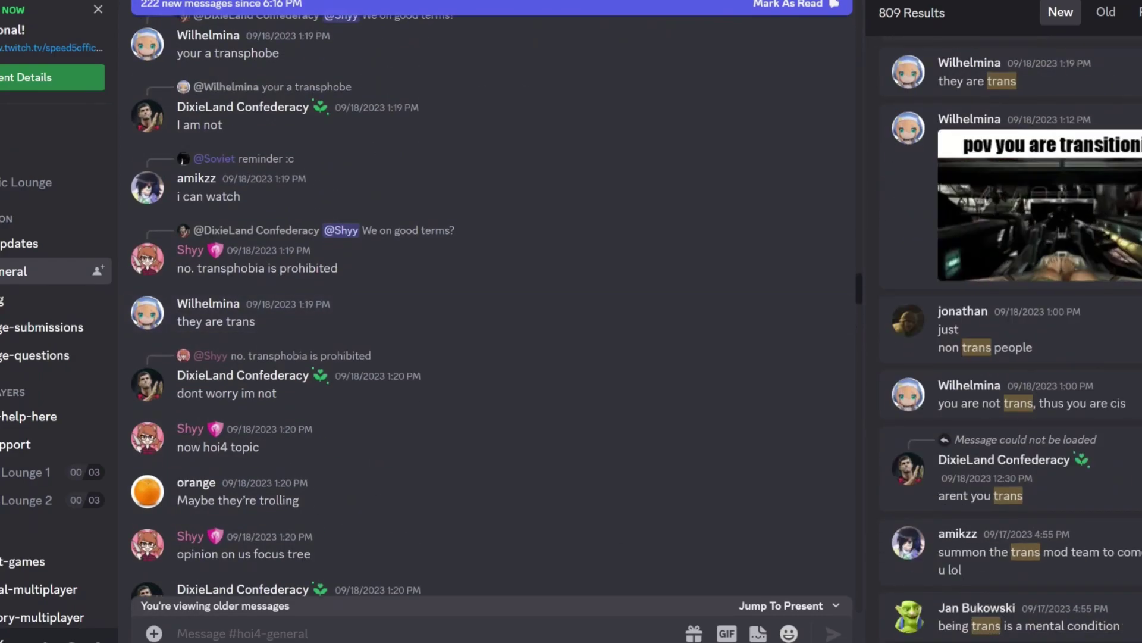
scroll(1026, 362, "down", 4)
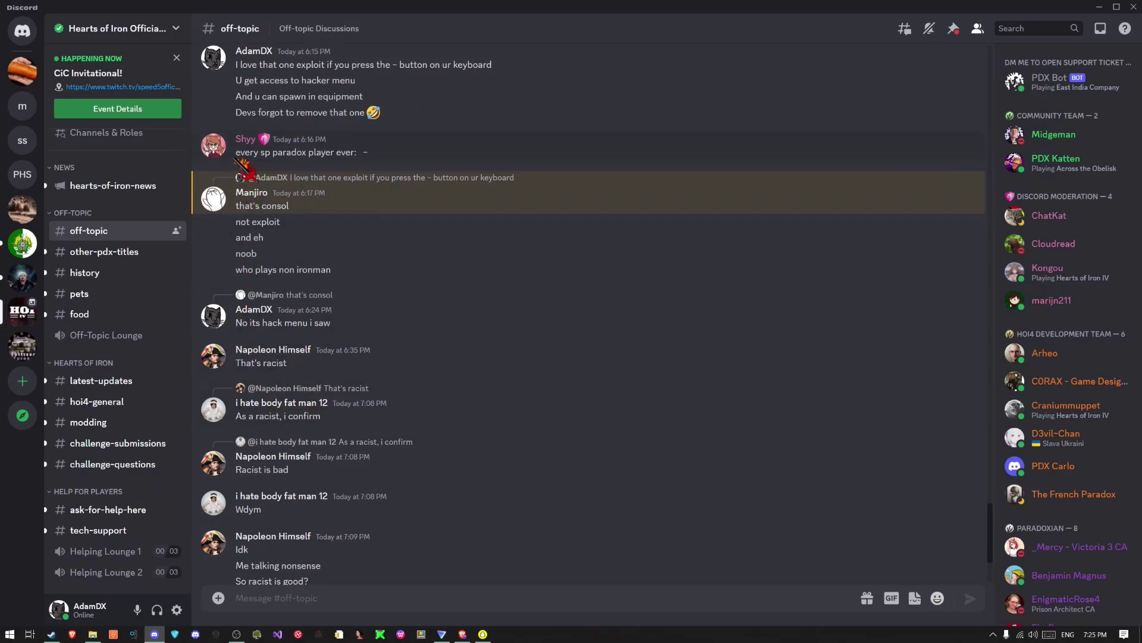
Open an off-topic poster's profile card, then their full profile
left_click(225, 152)
left_click(267, 166)
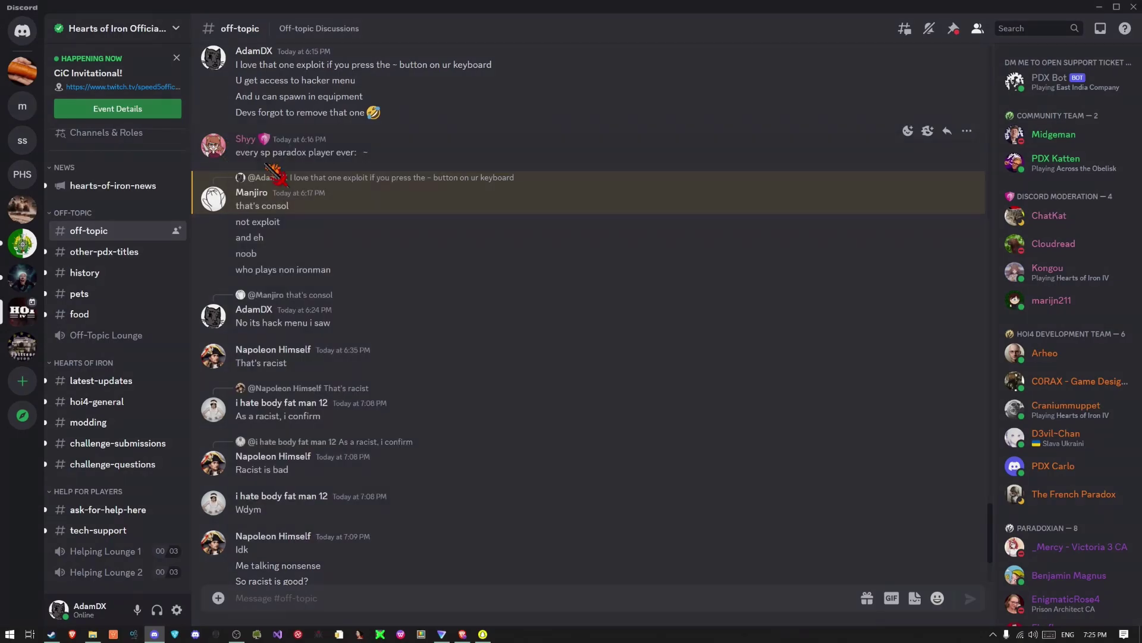